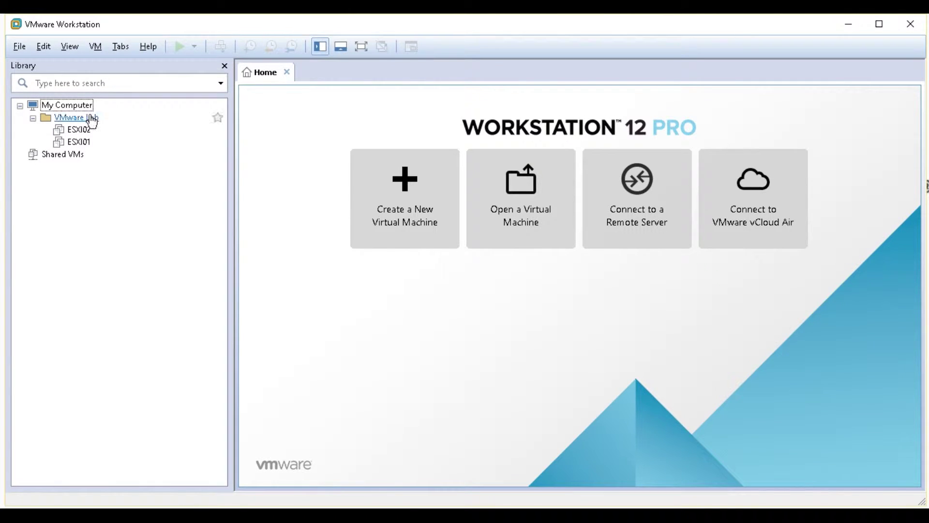
# Step: Start creating a new virtual machine with the Typical (recommended) configuration
pyautogui.click(19, 52)
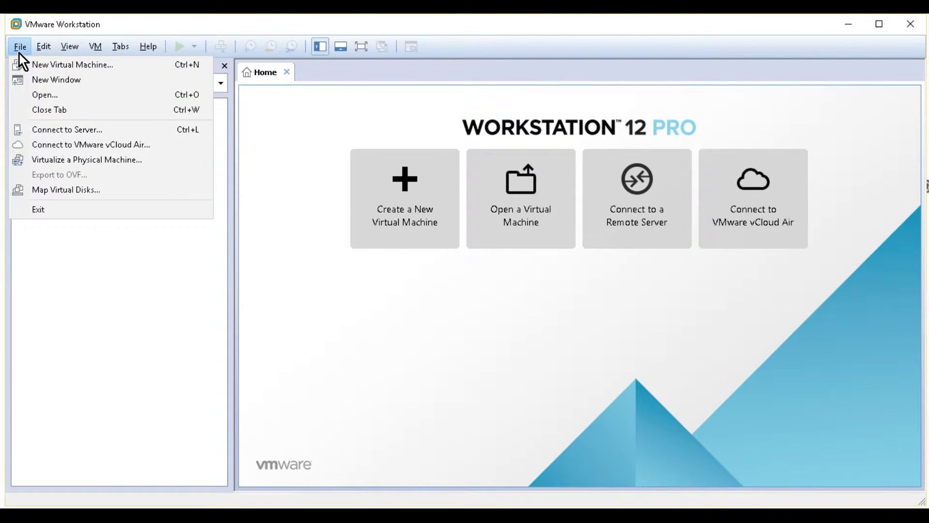
pyautogui.click(49, 65)
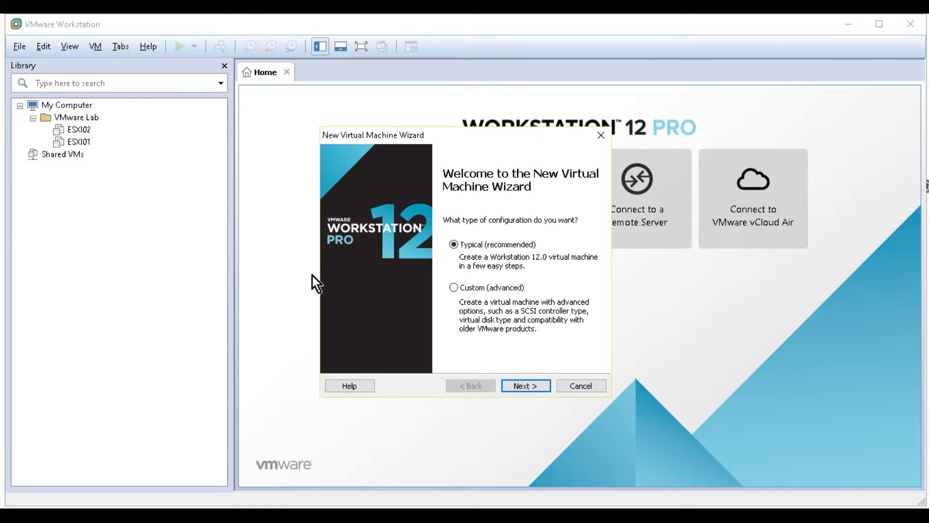
pyautogui.click(523, 386)
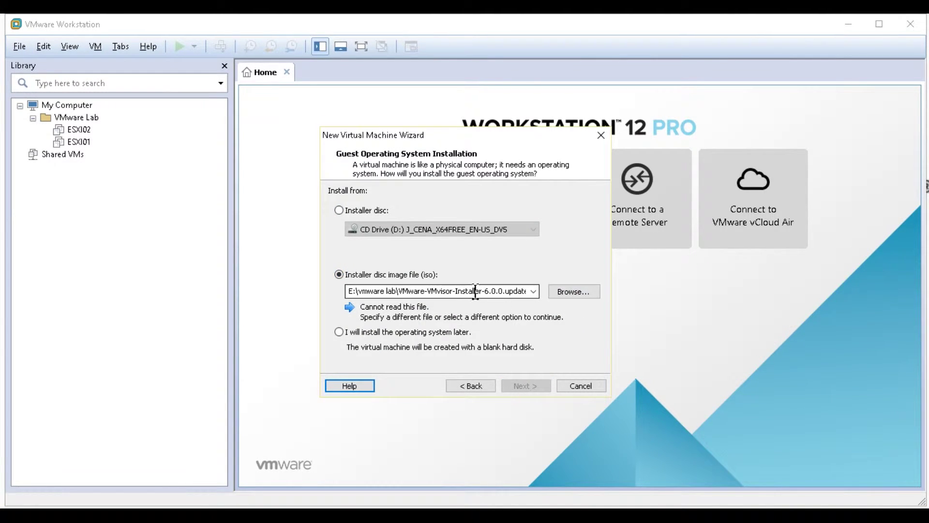
# Step: Use the image installwin2012EVALUATION 180DAYS.iso.iso from E:\vmware lab\ISO as the installer disc for the guest operating system
pyautogui.click(561, 292)
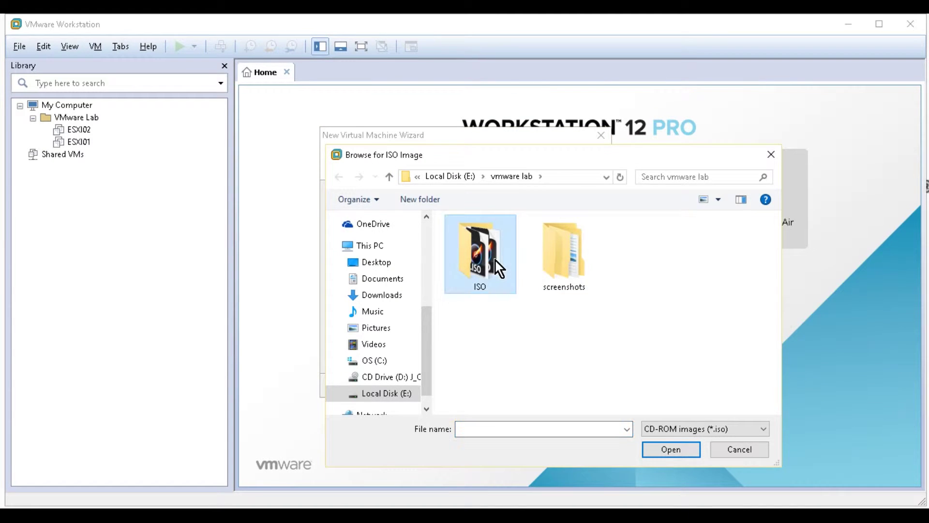
pyautogui.doubleClick(495, 260)
pyautogui.click(515, 239)
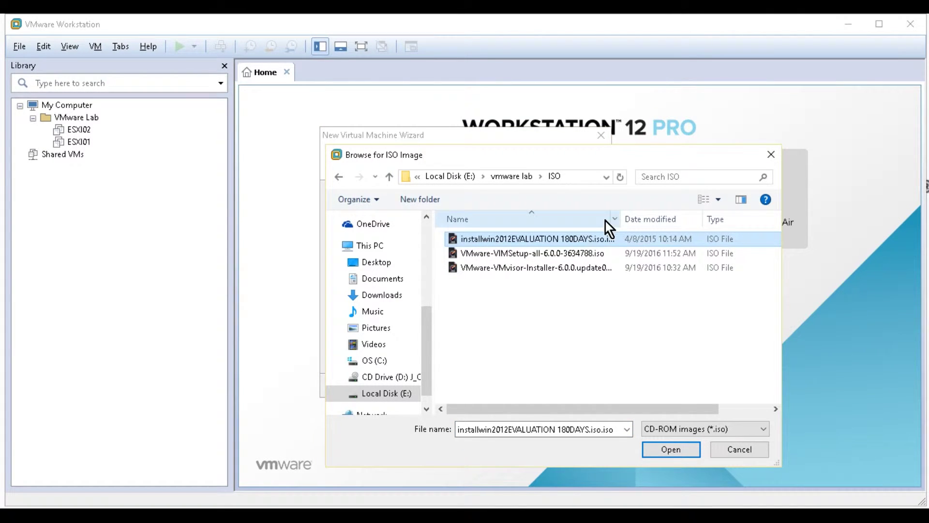
pyautogui.moveTo(621, 218); pyautogui.dragTo(708, 217)
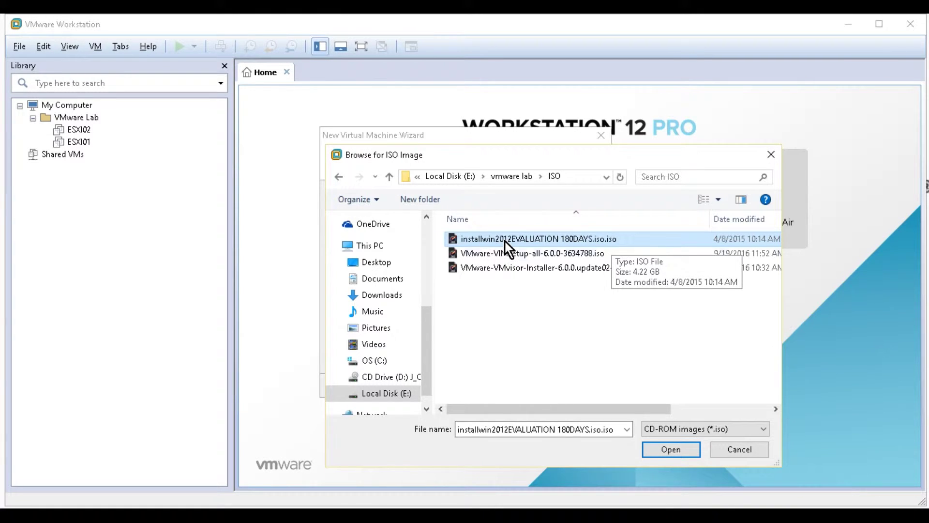
pyautogui.click(654, 448)
pyautogui.click(526, 385)
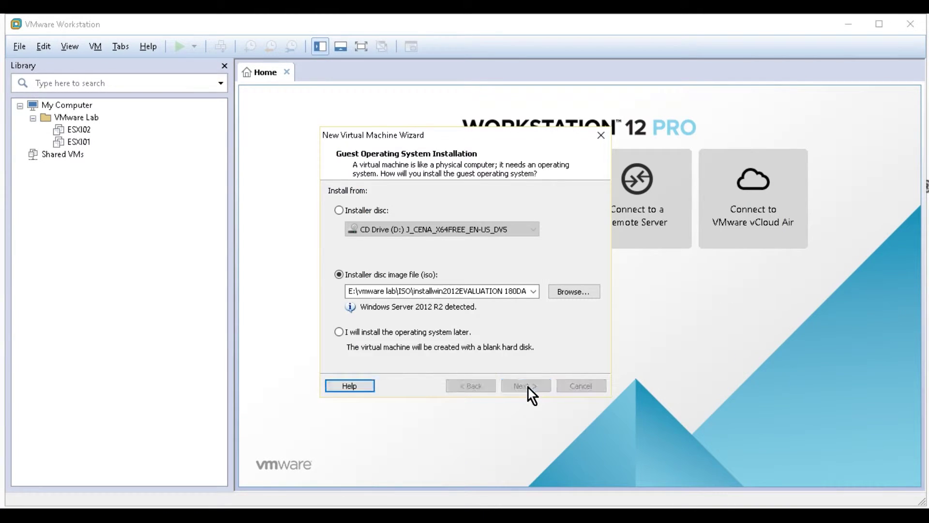
# Step: Name the virtual machine VCENTER01
pyautogui.click(433, 205)
pyautogui.moveTo(433, 205); pyautogui.dragTo(292, 230)
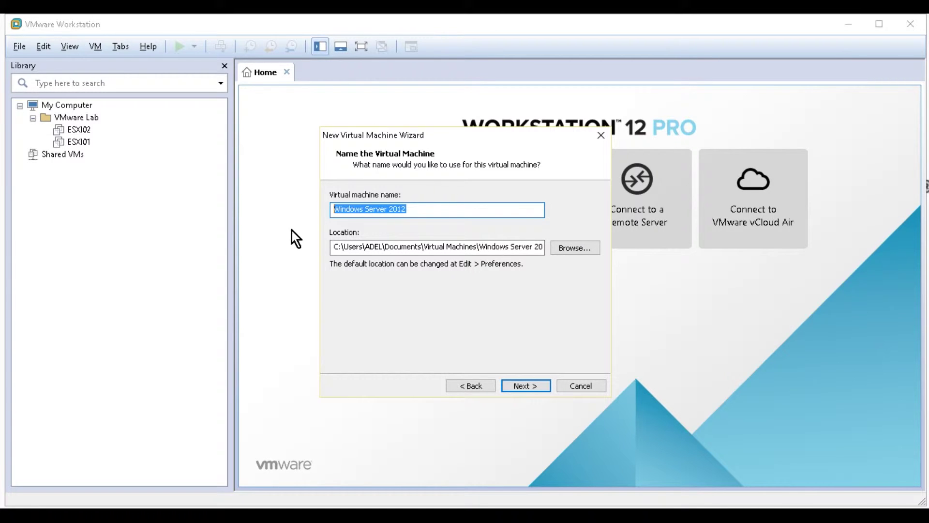
pyautogui.write('VCENTER')
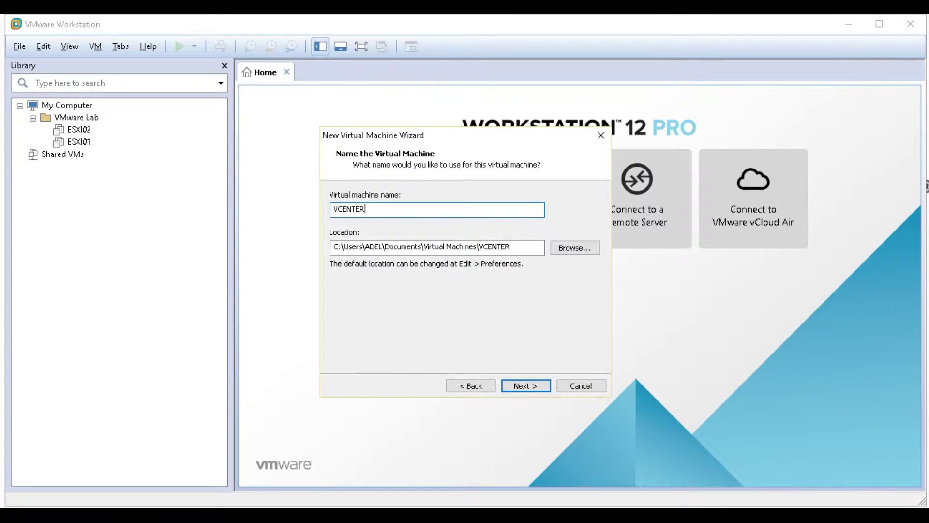
pyautogui.write('01')
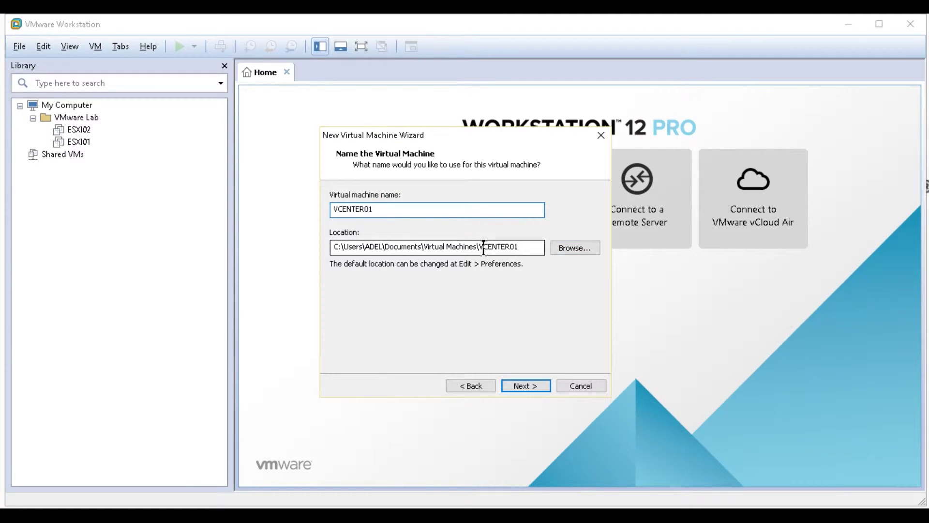
# Step: Set the virtual machine's location to the folder E:\VMware labVirtual Machines and accept the name and location
pyautogui.click(570, 248)
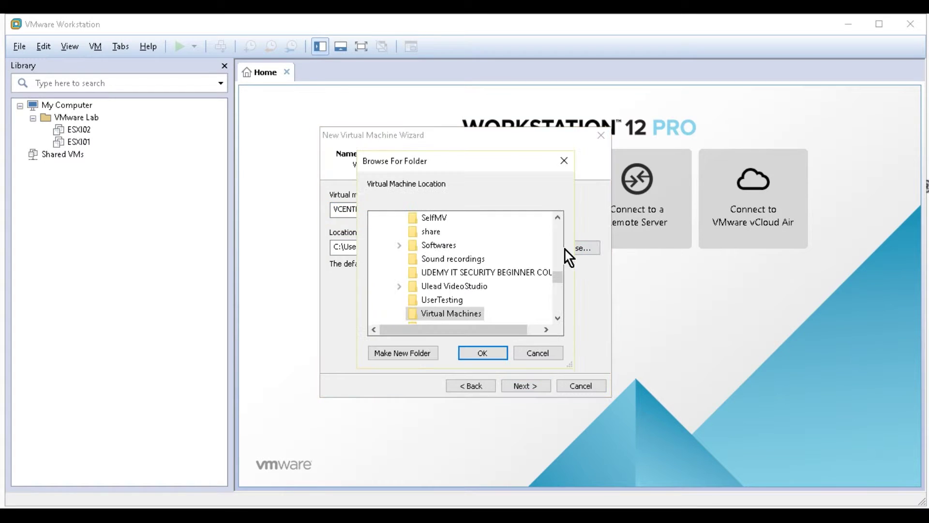
pyautogui.moveTo(557, 279)
pyautogui.mouseDown()
pyautogui.moveTo(557, 312)
pyautogui.moveTo(556, 293)
pyautogui.mouseUp()
pyautogui.doubleClick(420, 258)
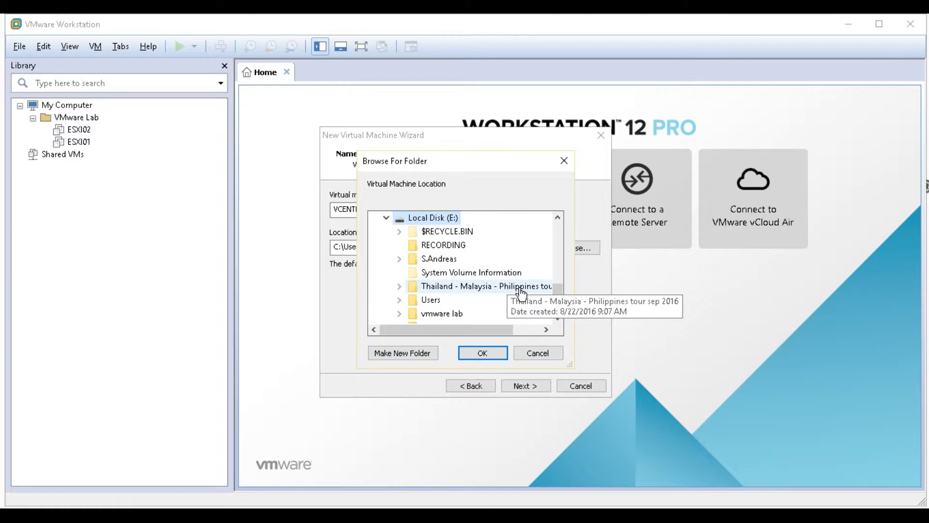
pyautogui.doubleClick(459, 313)
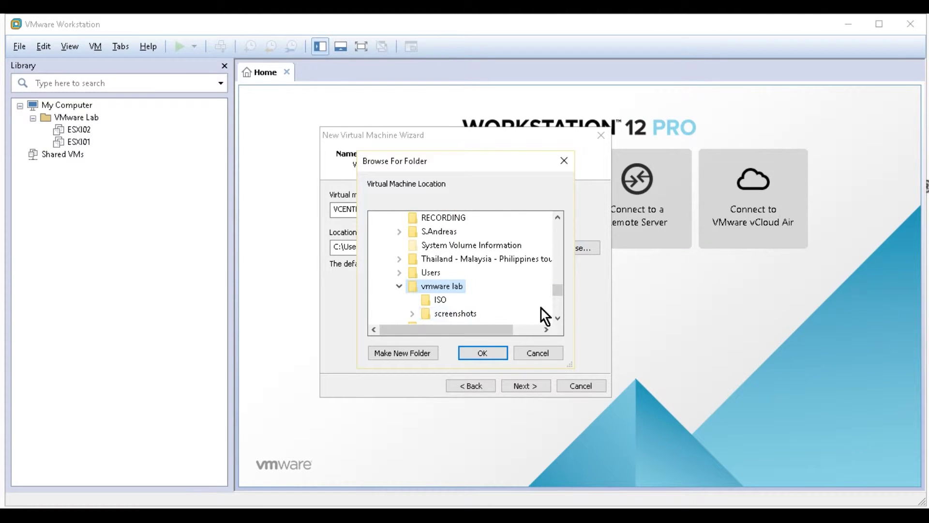
pyautogui.click(558, 318)
pyautogui.click(521, 314)
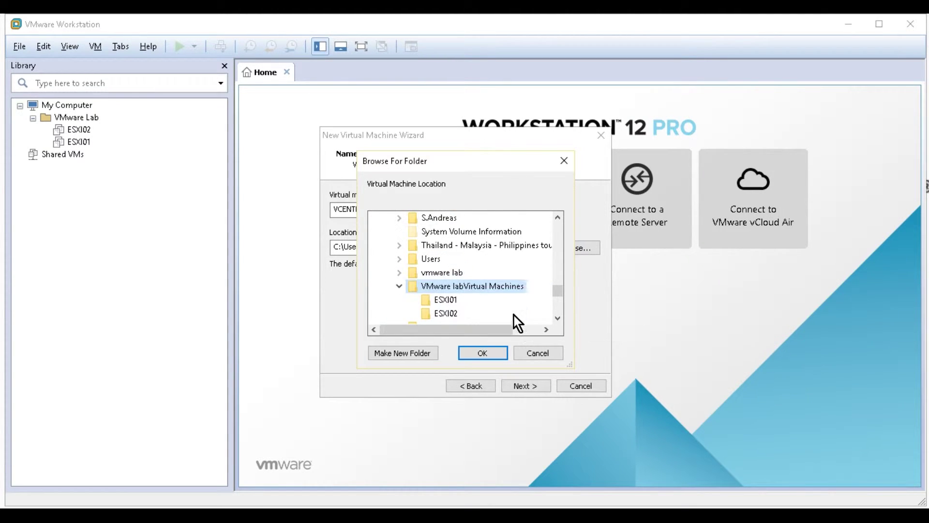
pyautogui.click(479, 349)
pyautogui.click(462, 210)
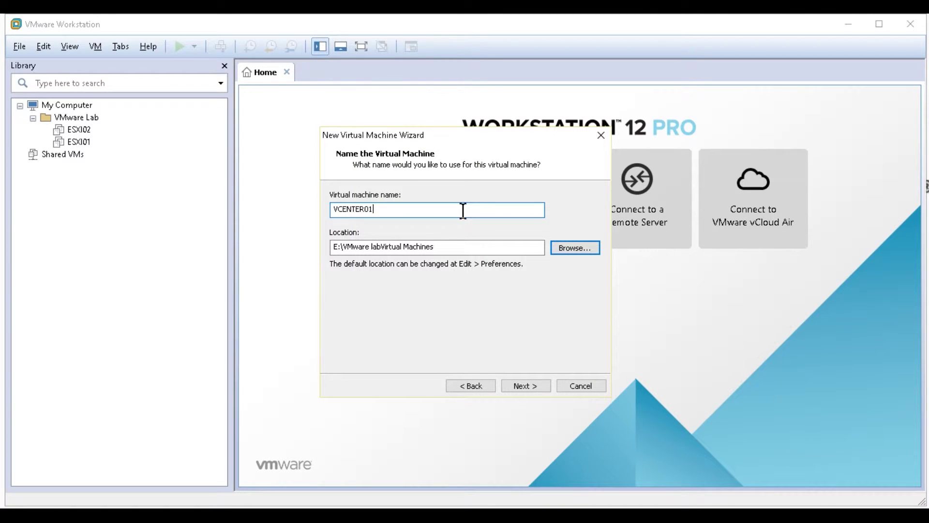
pyautogui.click(516, 383)
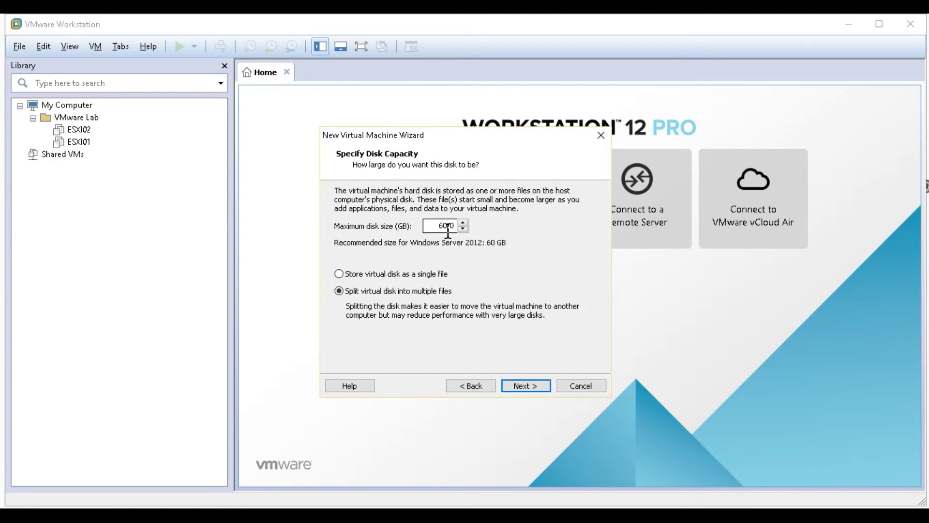
# Step: Accept the 60 GB disk split into multiple files and create the virtual machine with power-on after creation
pyautogui.click(530, 384)
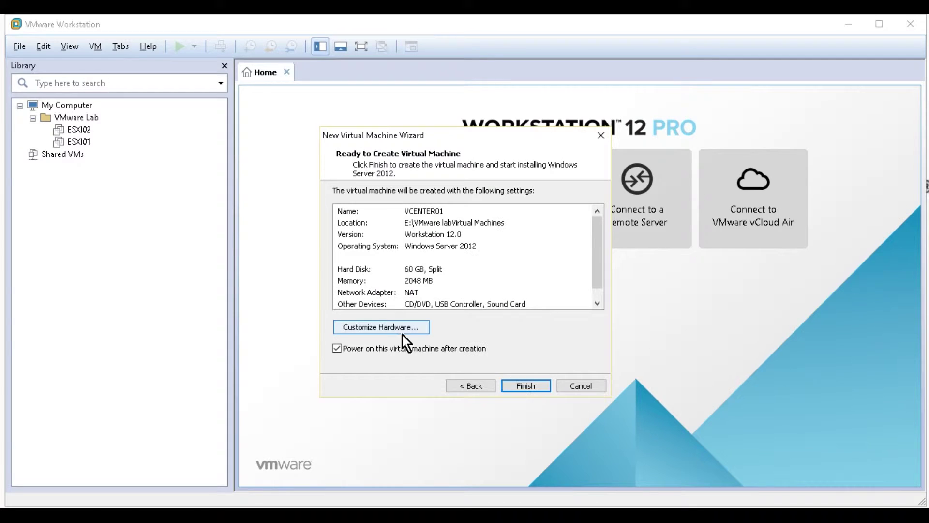
pyautogui.moveTo(595, 238)
pyautogui.mouseDown()
pyautogui.moveTo(594, 274)
pyautogui.moveTo(592, 224)
pyautogui.mouseUp()
pyautogui.click(531, 384)
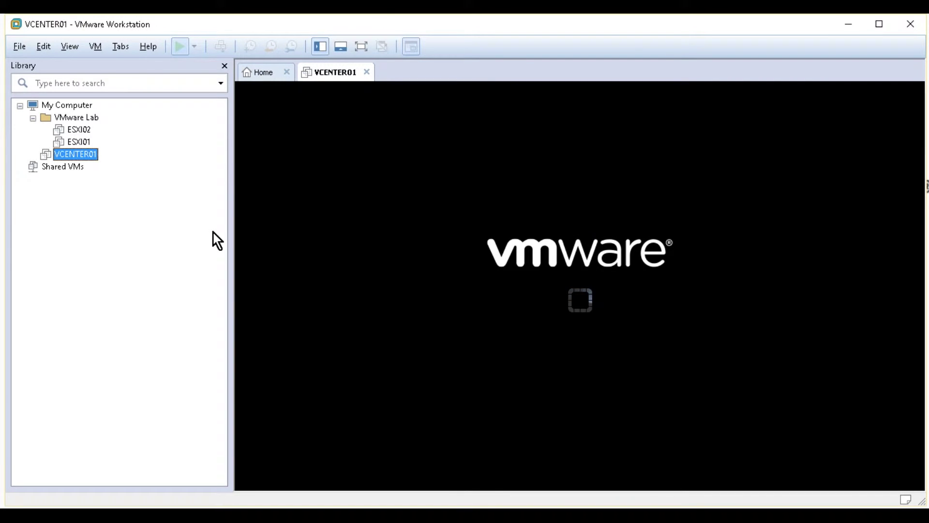
# Step: Show the virtual machine in full screen and start the Windows Server installation with English (United States) and the US keyboard
pyautogui.hotkey('ctrl', 'alt', 'Return')
pyautogui.click(380, 205)
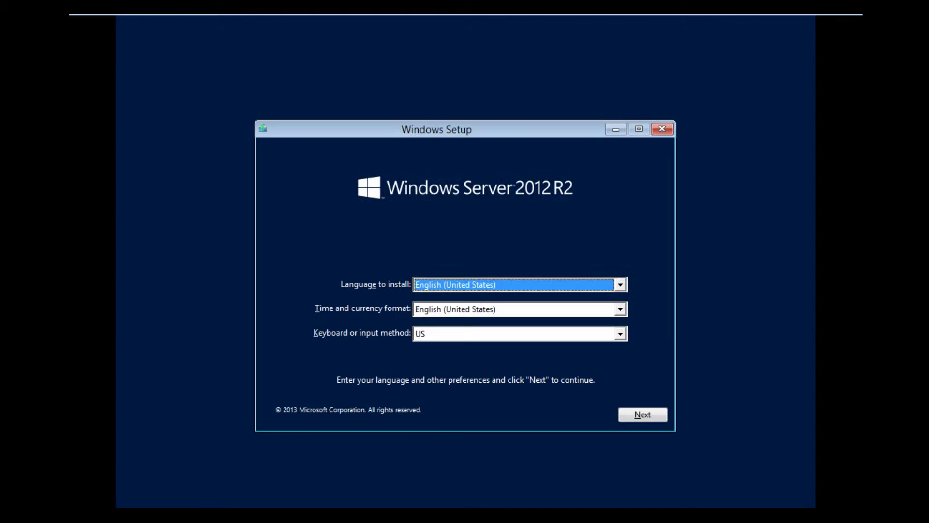
pyautogui.press('Return')
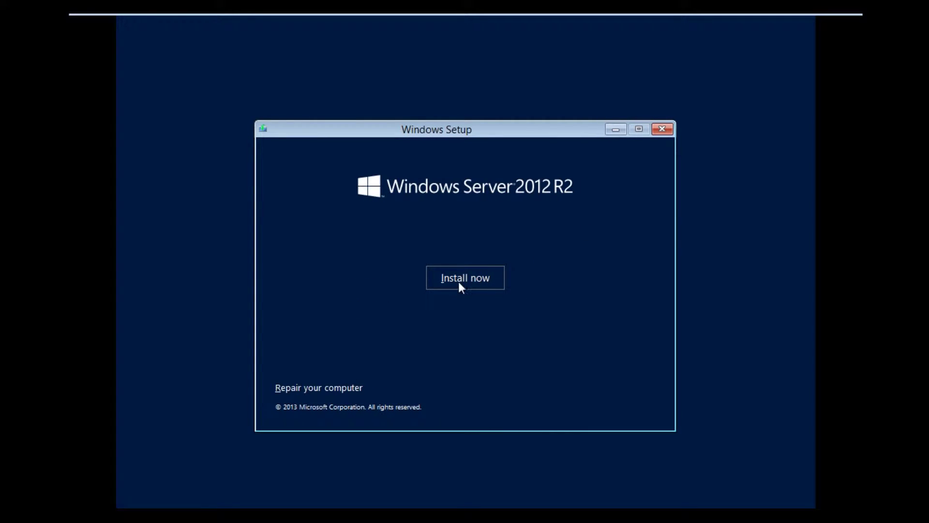
pyautogui.click(471, 277)
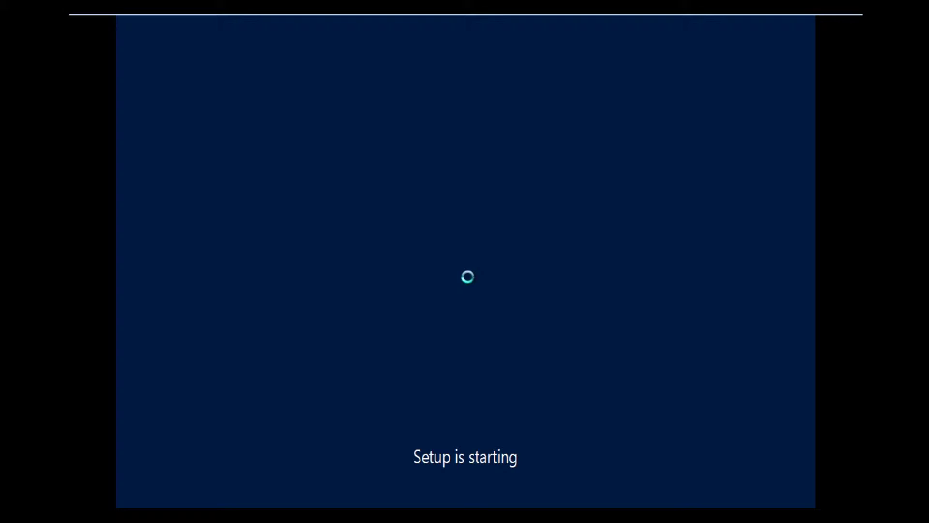
# Step: Choose Windows Server 2012 R2 Standard Evaluation (Server with a GUI) as the operating system to install
pyautogui.press('Down')
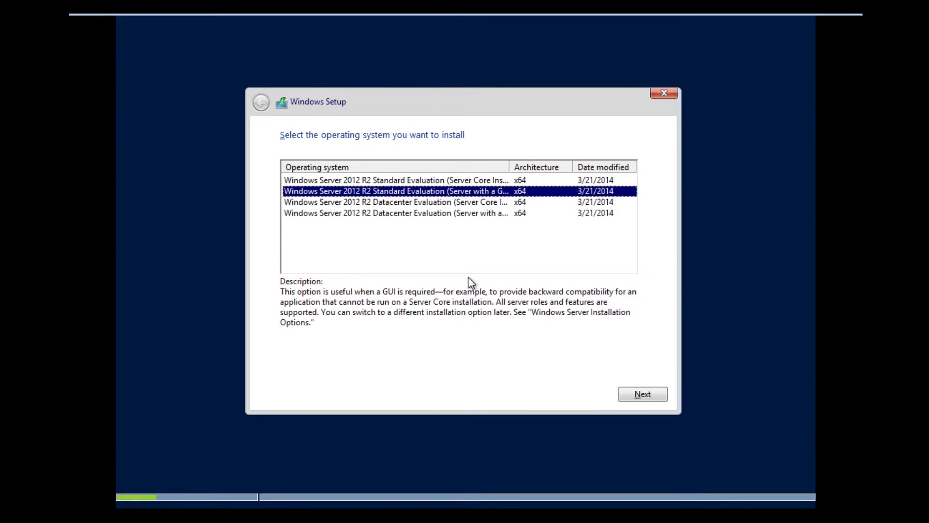
pyautogui.moveTo(504, 162); pyautogui.dragTo(529, 163)
pyautogui.click(629, 394)
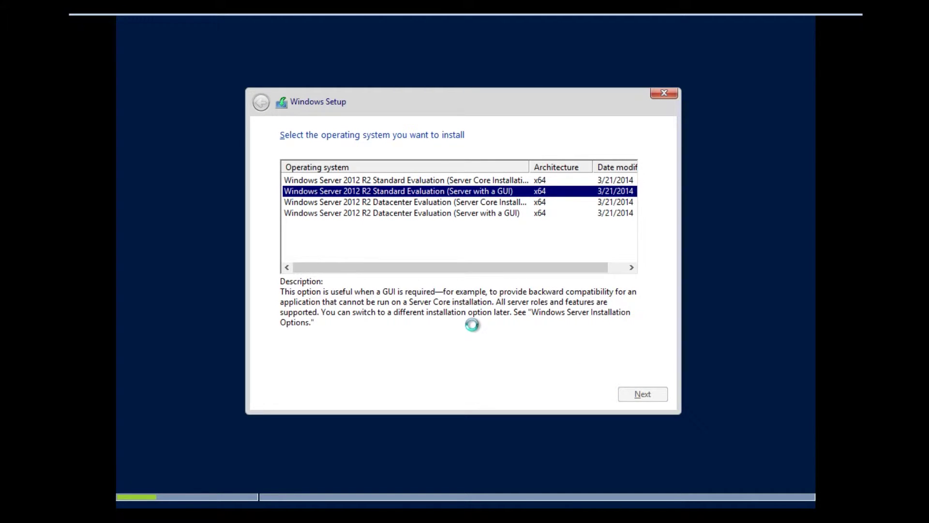
# Step: Accept the license terms and start a custom, Windows-only installation on the Drive 0 unallocated space
pyautogui.click(372, 363)
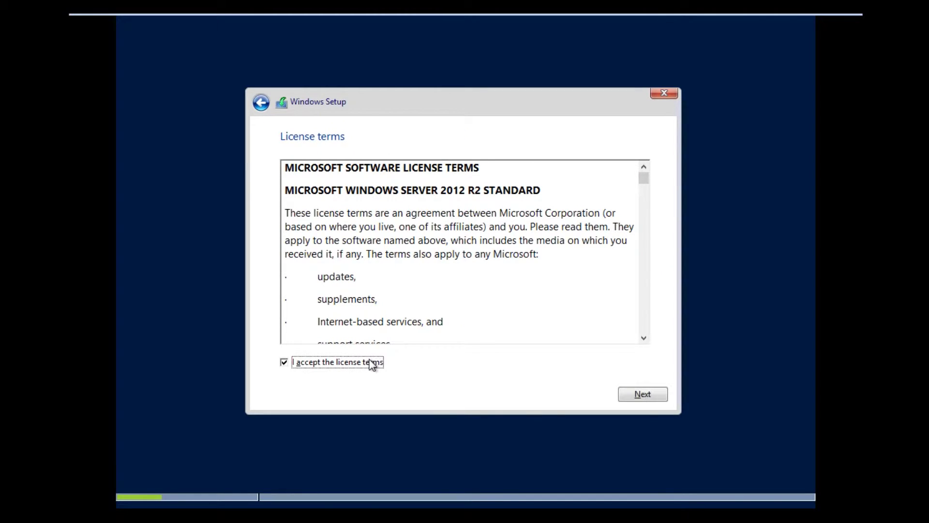
pyautogui.moveTo(643, 178); pyautogui.dragTo(632, 359)
pyautogui.click(626, 394)
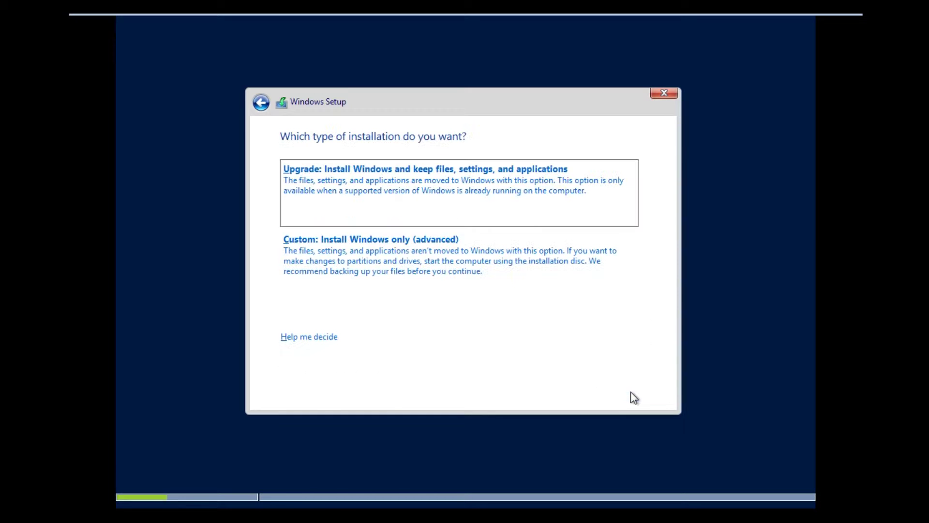
pyautogui.click(428, 284)
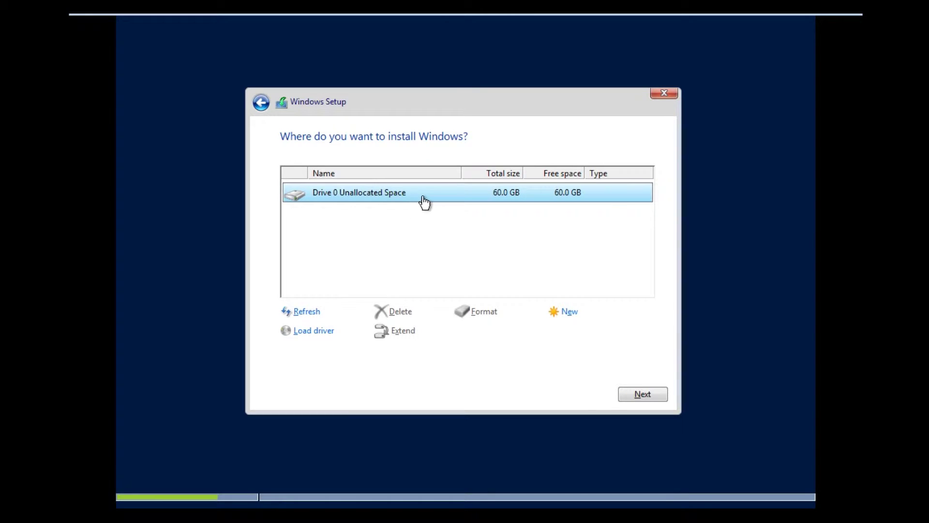
pyautogui.click(636, 391)
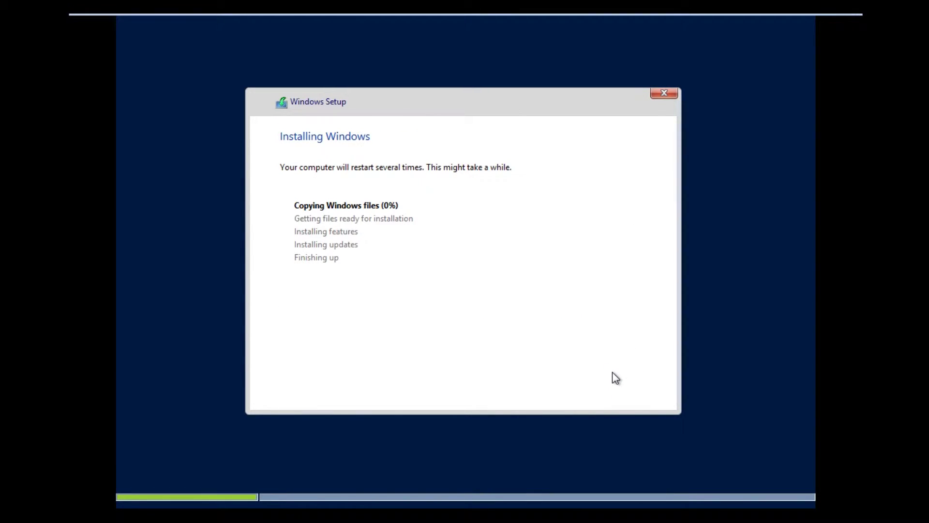